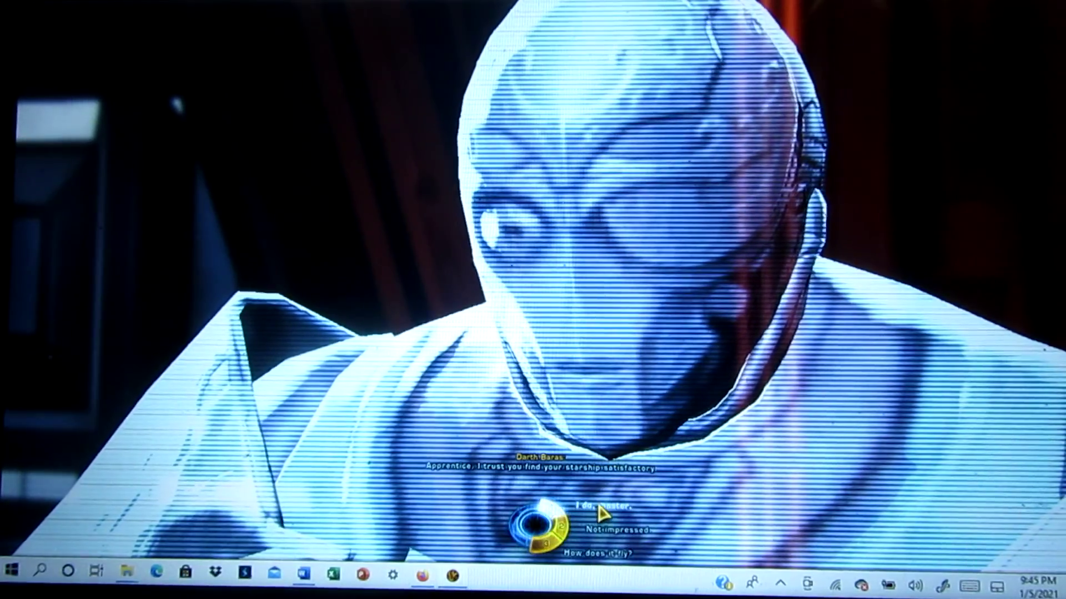
left_click(601, 506)
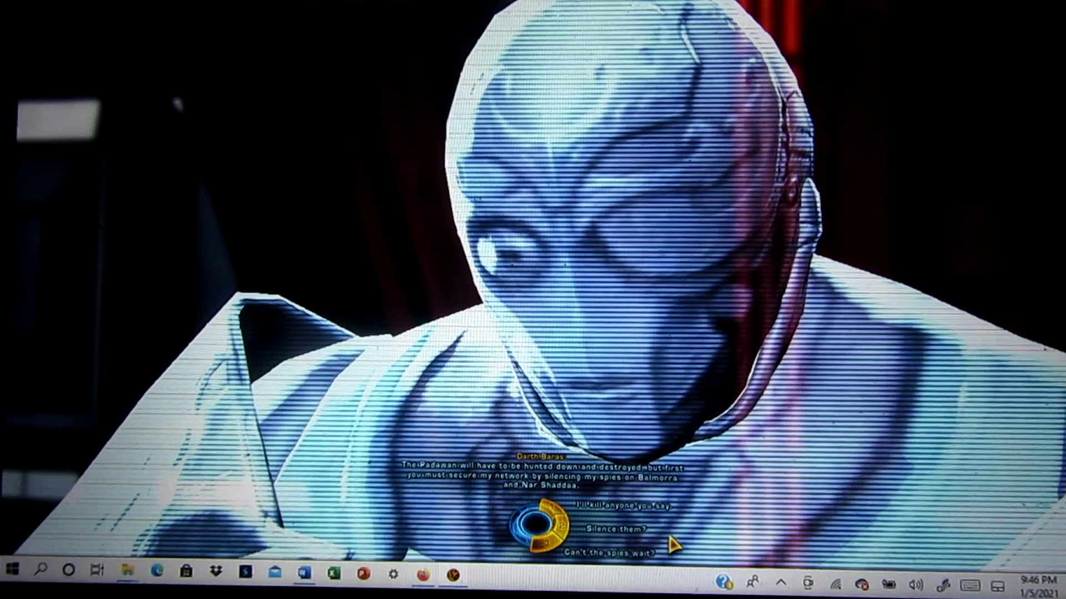
left_click(632, 528)
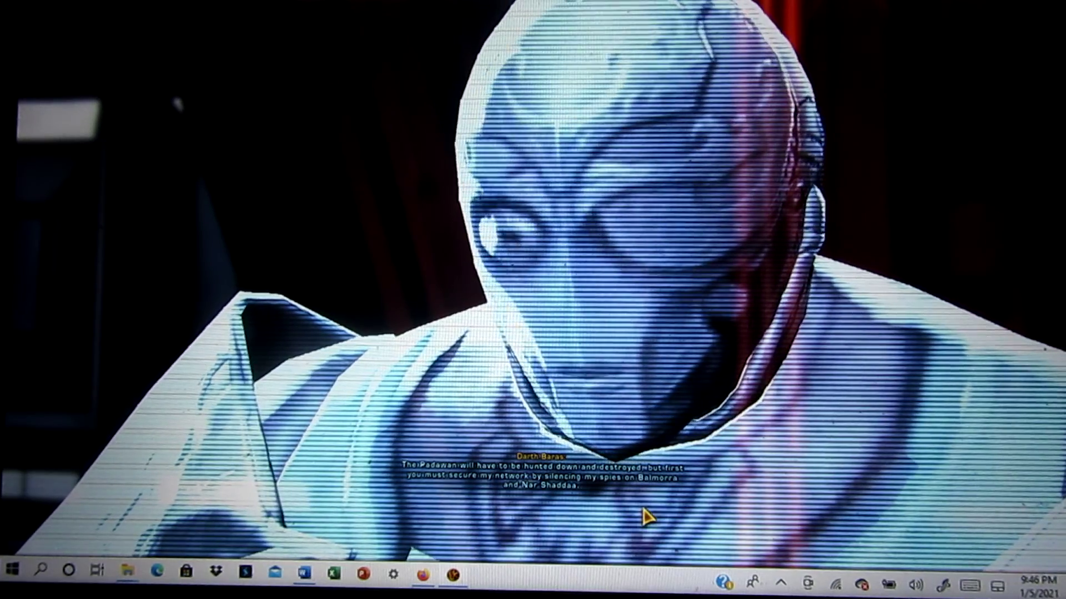